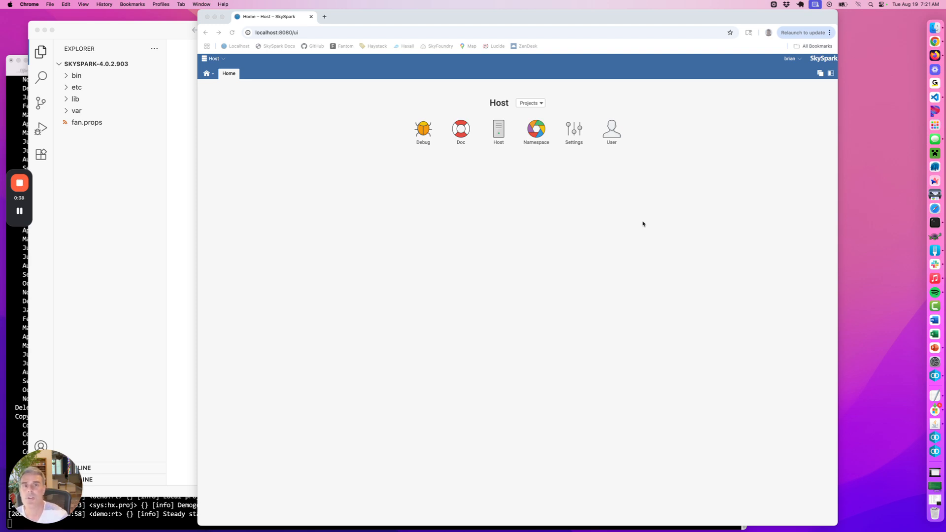
Open the host's Namespace view showing the library status list
click(510, 134)
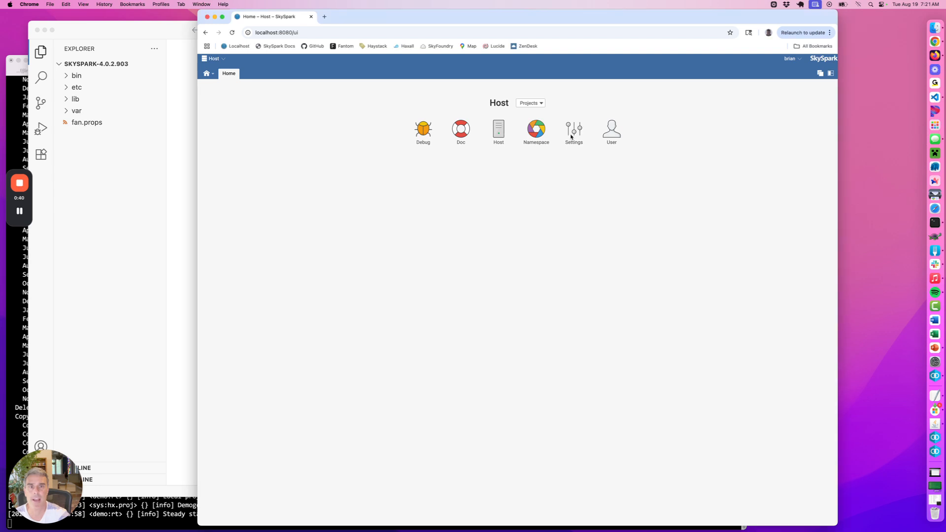
click(518, 133)
click(210, 74)
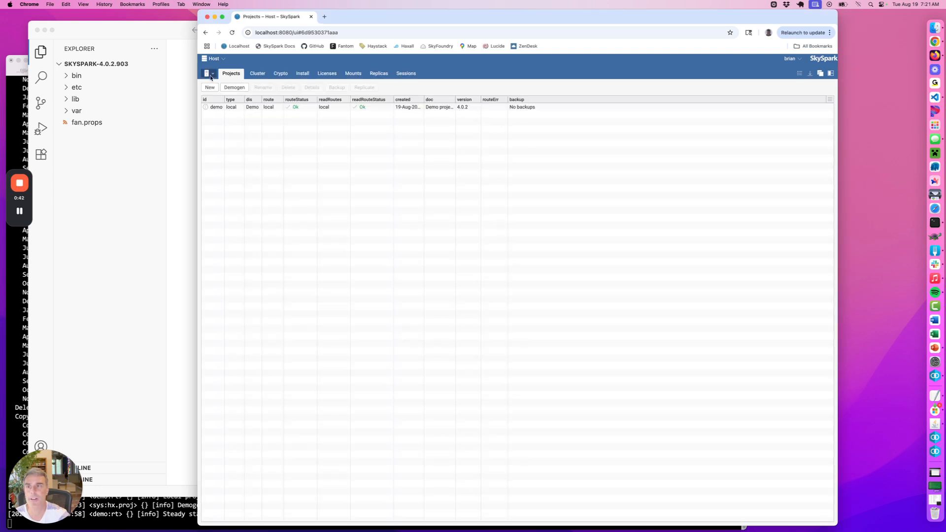
click(306, 93)
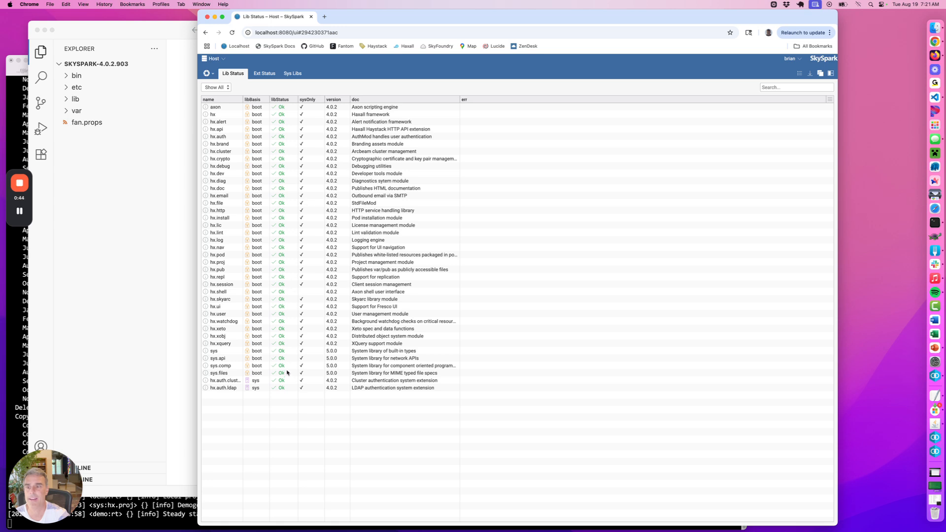
Examine the hx.auth.cluster and hx.auth.ldap entries, the libraries with the sys basis
click(280, 388)
click(279, 382)
click(271, 387)
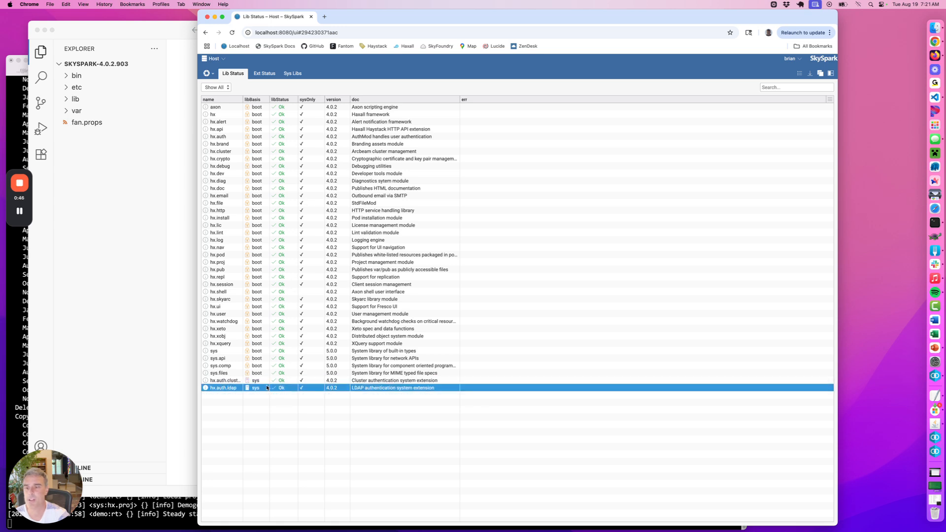
click(266, 382)
click(266, 387)
click(268, 382)
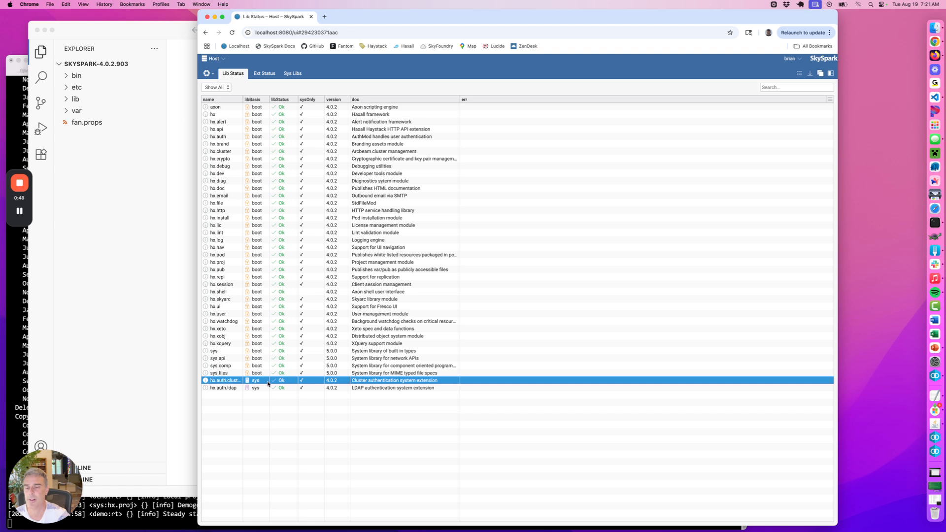
click(277, 402)
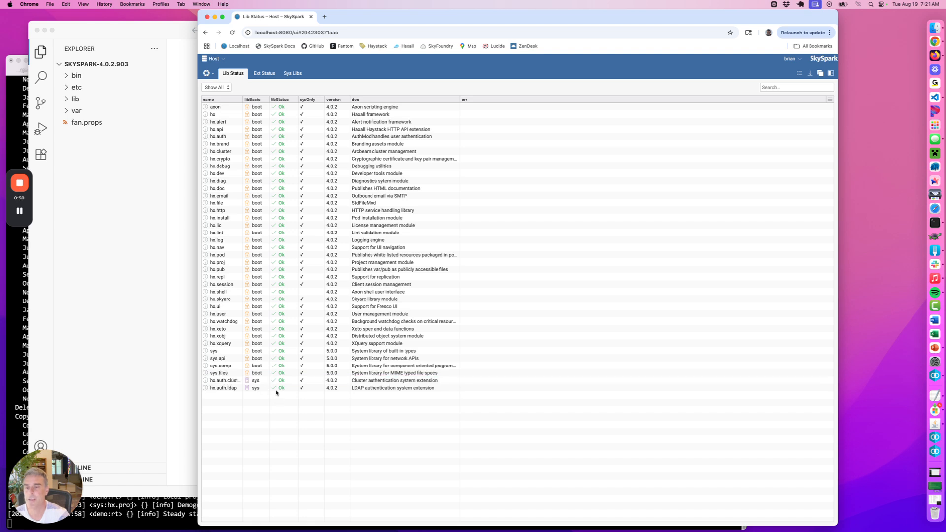
Switch to VS Code and open libs.txt from the var/sys/ns folder
click(193, 303)
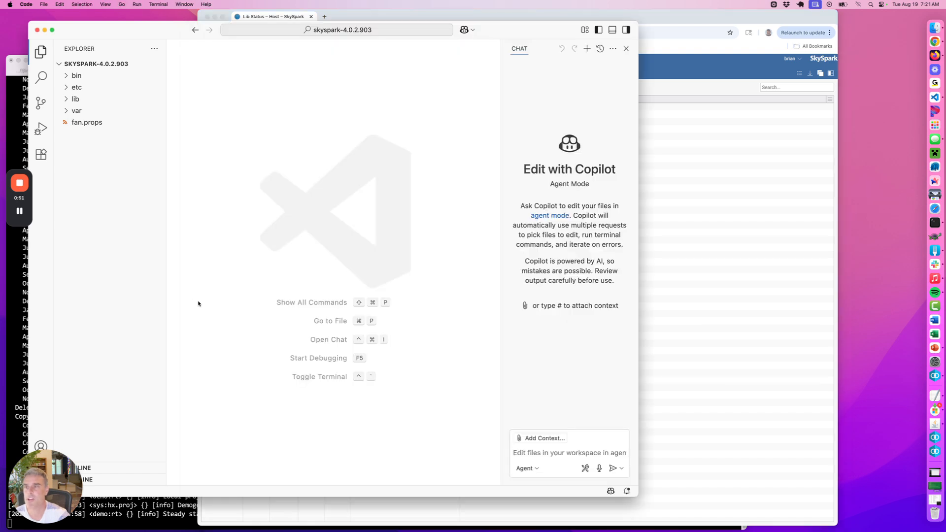
click(68, 111)
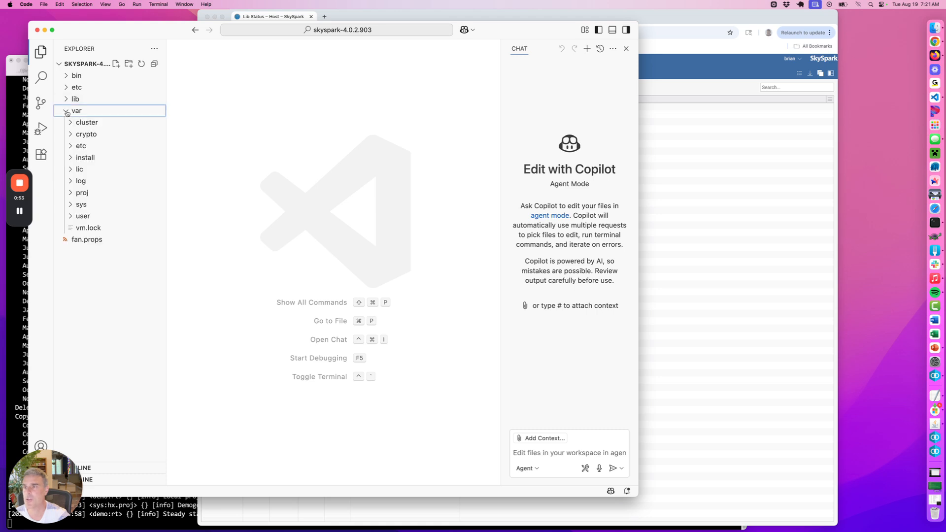
click(72, 205)
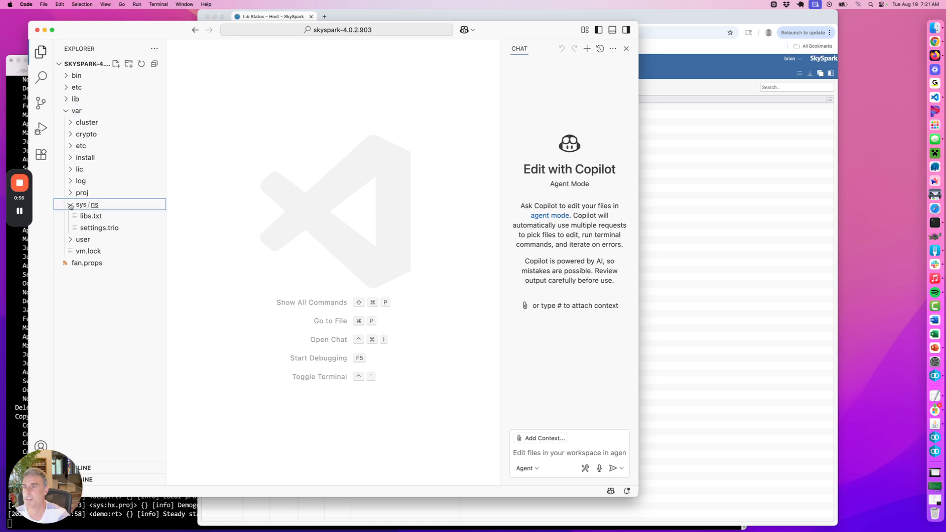
click(82, 216)
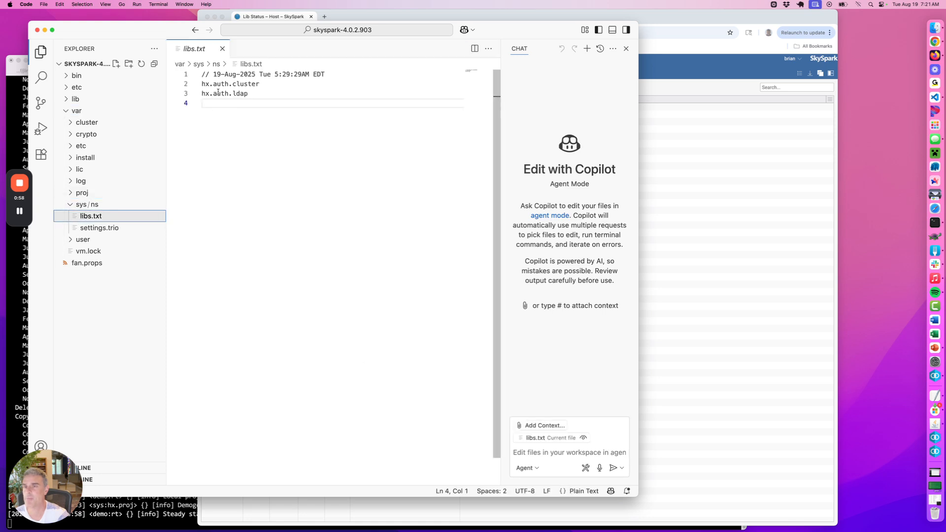
Bring up the system libraries list in SkySpark, then delete the hx.auth.cluster line from libs.txt in VS Code
key(super+Tab)
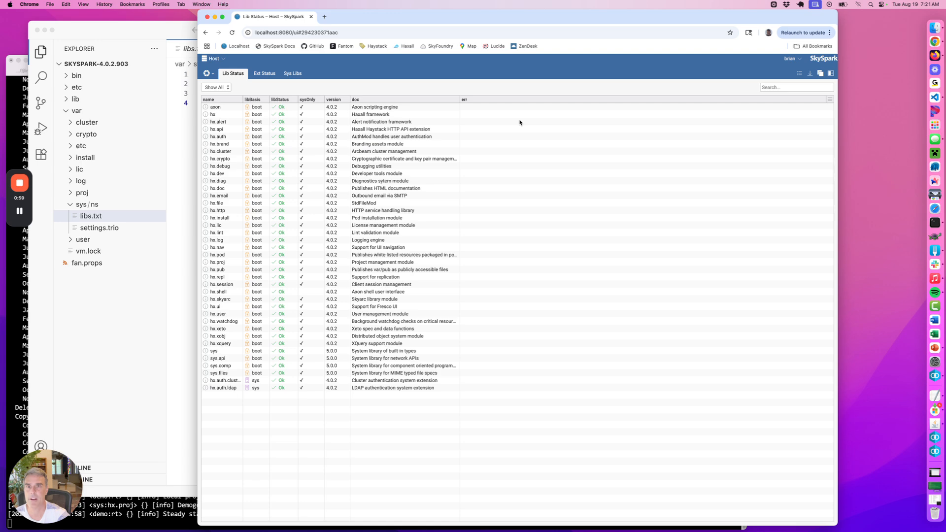
click(292, 74)
click(187, 34)
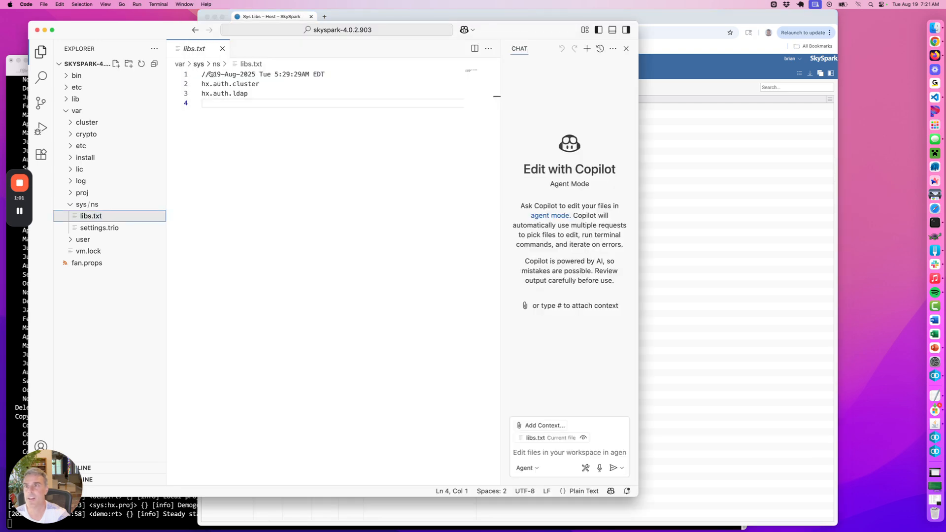
double_click(244, 84)
triple_click(244, 85)
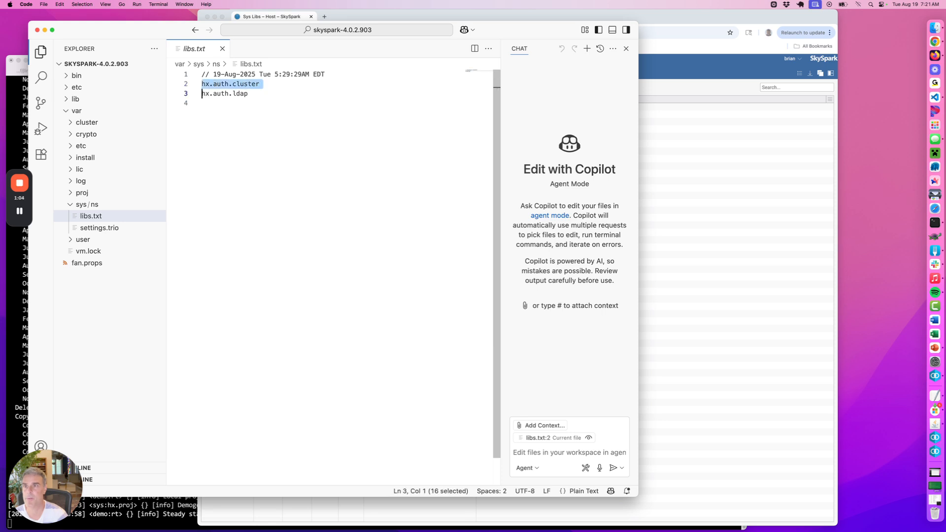
key(BackSpace)
Switch to SkySpark, reload the system libraries and enable hx.auth.cluster again
click(653, 170)
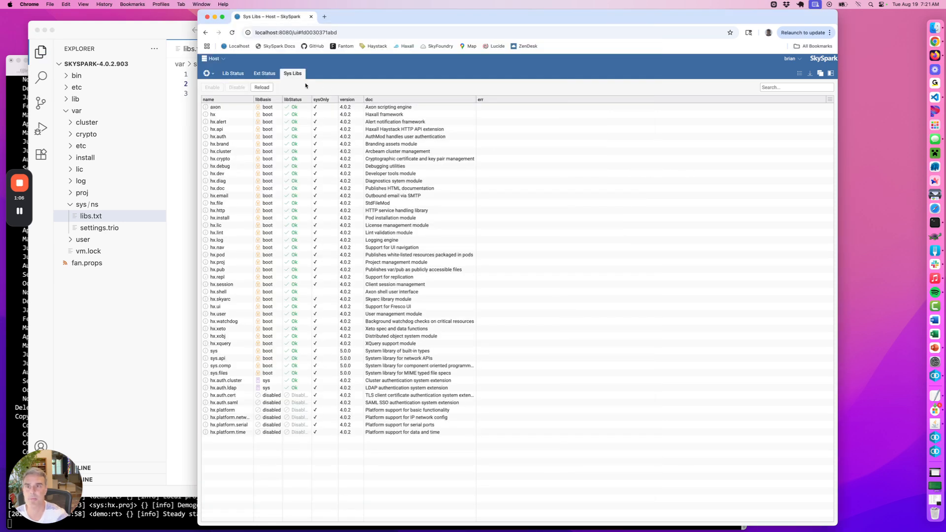
click(262, 87)
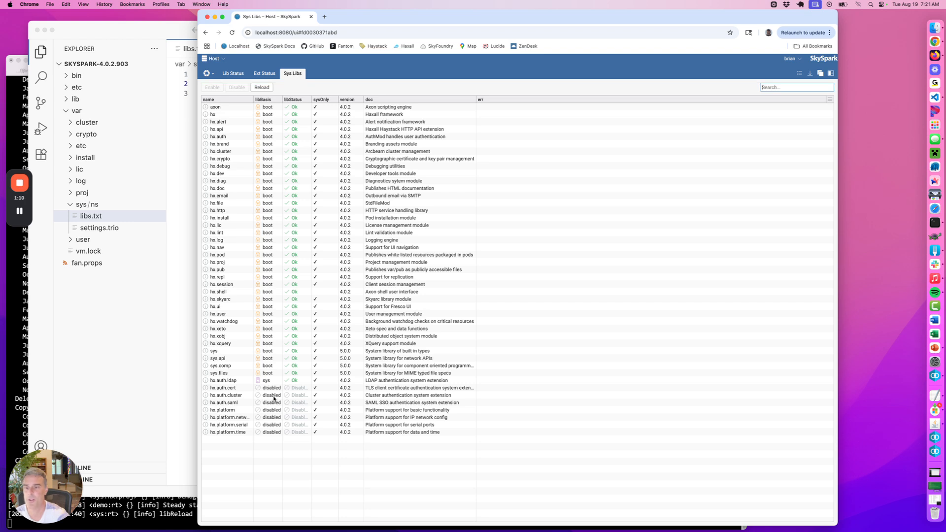
click(274, 396)
click(216, 88)
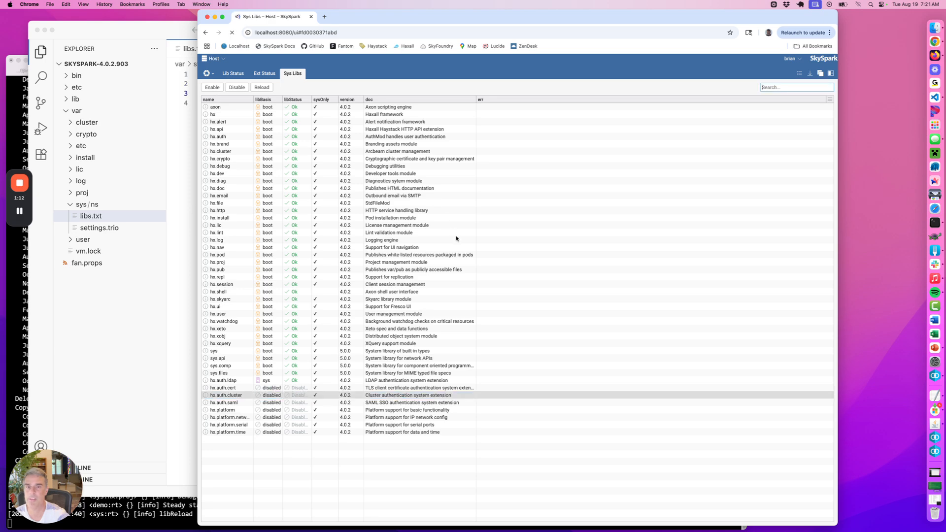
Switch to VS Code to check libs.txt and open settings.trio in var/sys/ns
click(183, 229)
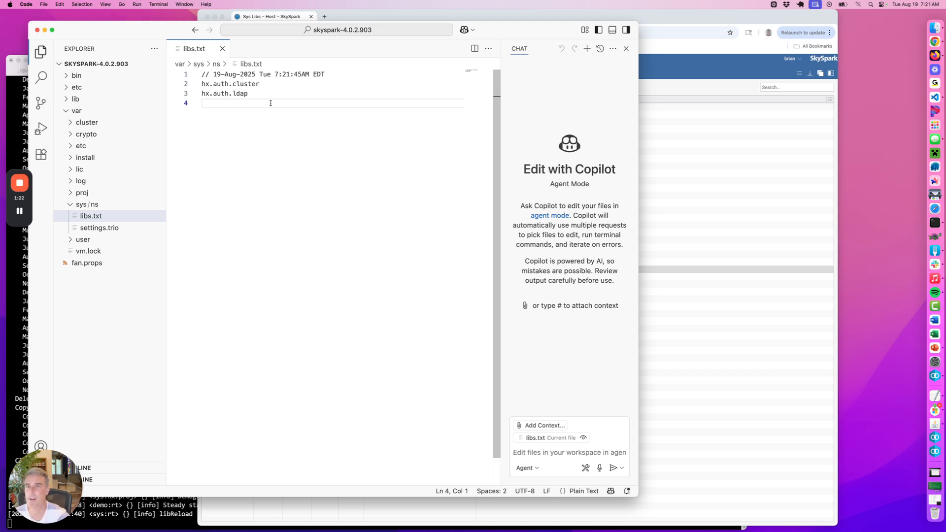
click(101, 230)
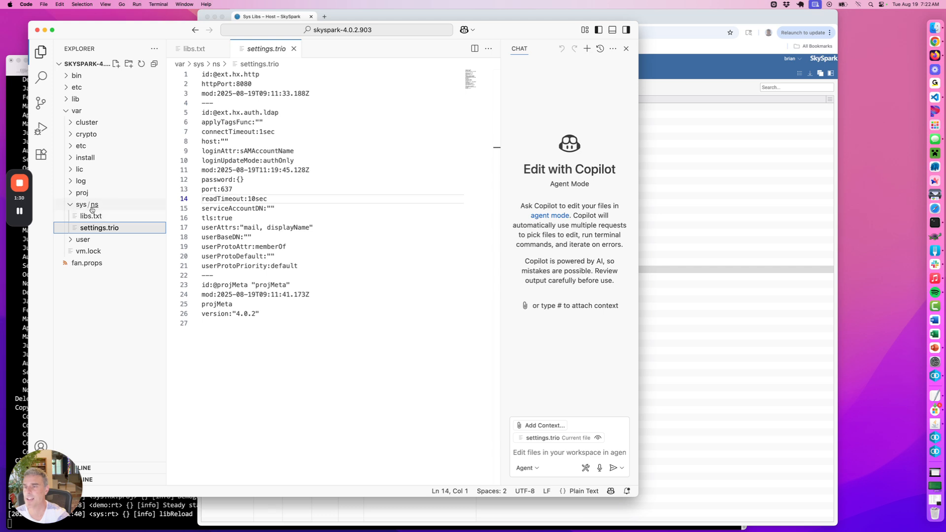
Switch to SkySpark and submit the host's cluster settings with unapprovedLimit set to 123
click(720, 232)
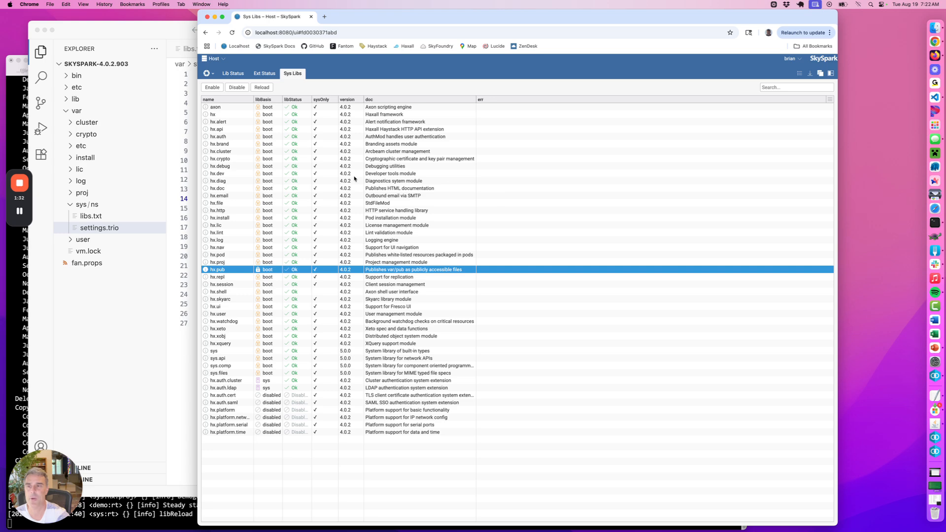
click(207, 73)
click(362, 98)
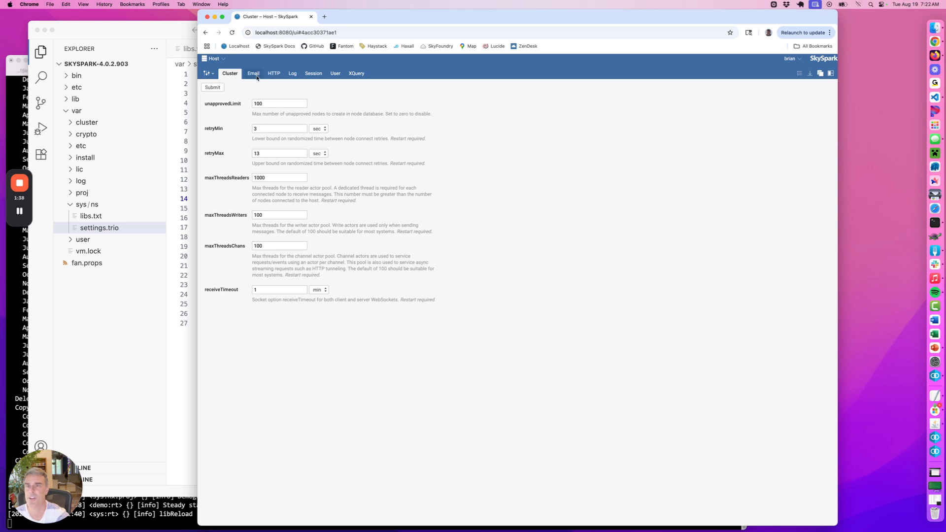
double_click(269, 104)
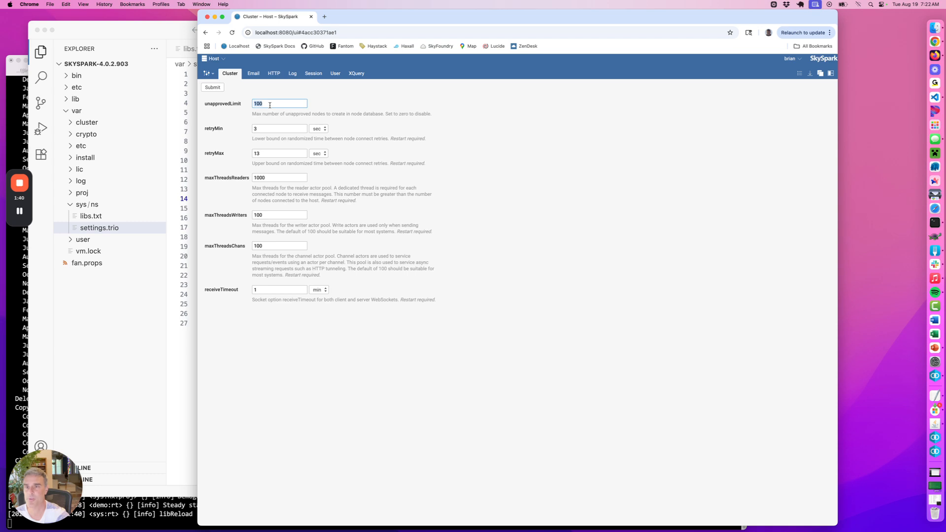
text(123)
click(220, 90)
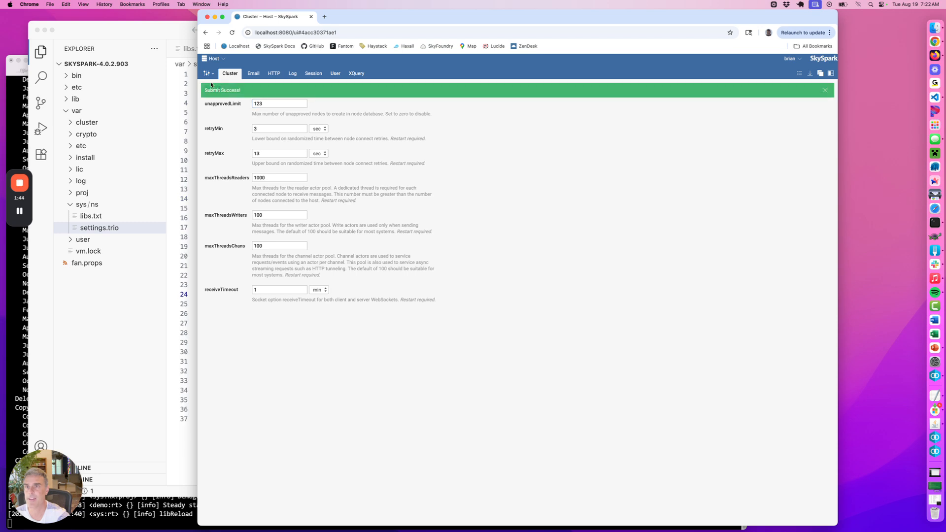
Switch to VS Code to check settings.trio, and open the demo project's libs.txt in var/proj/demo/ns
click(167, 34)
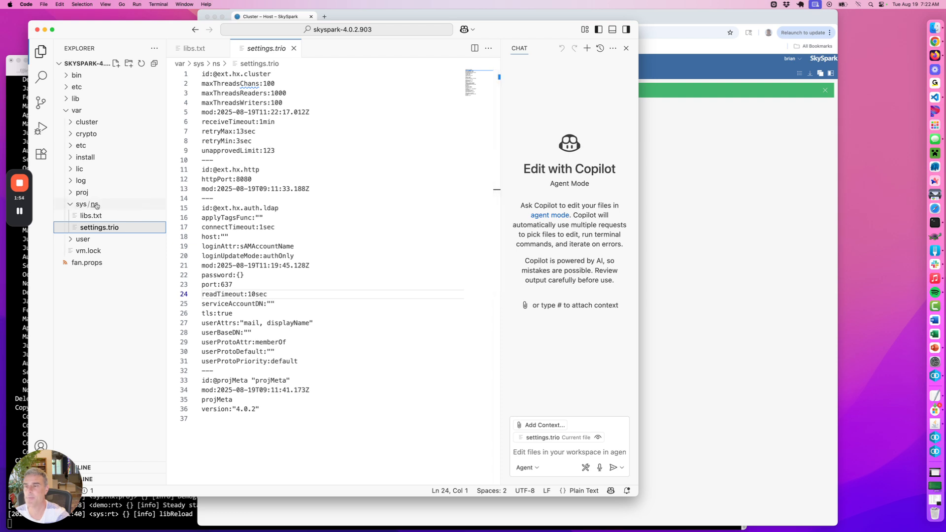
click(69, 200)
click(69, 193)
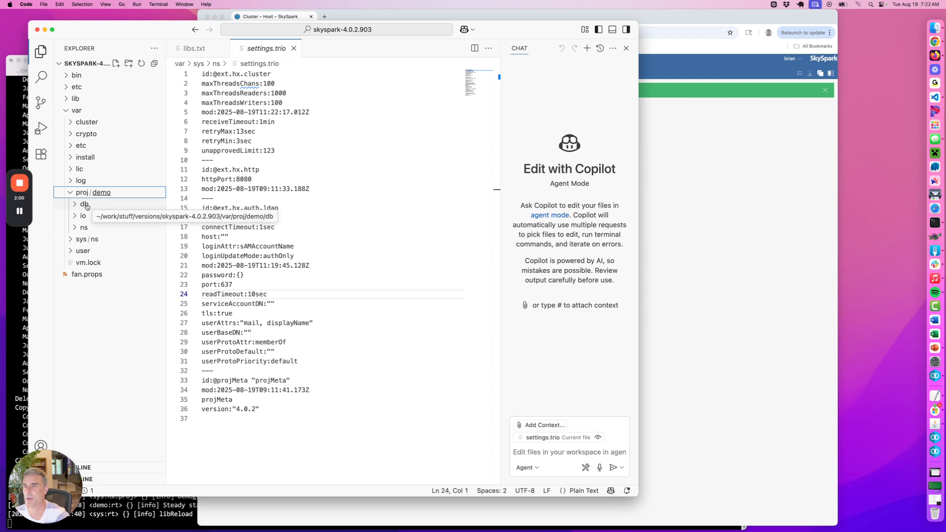
click(75, 229)
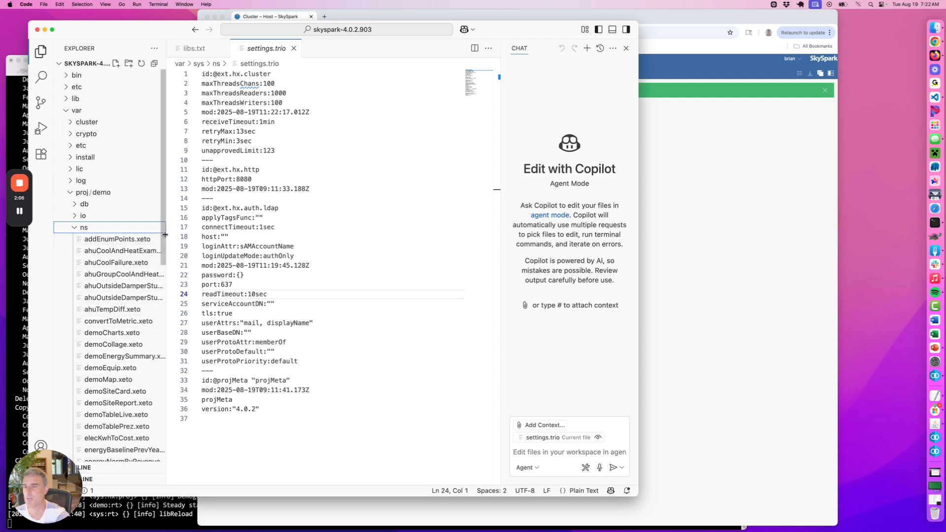
drag(161, 228, 158, 360)
click(101, 353)
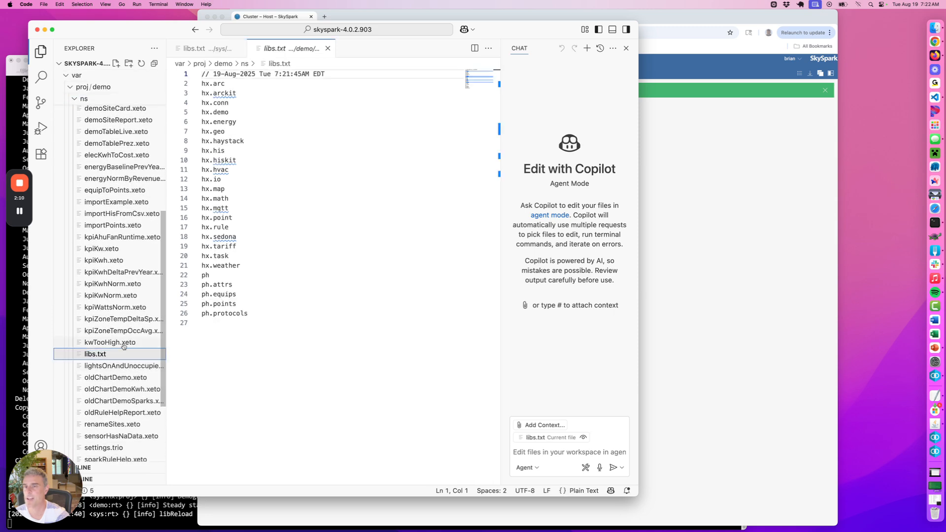
Switch to SkySpark, change to the Demo project and show its project libraries
click(732, 227)
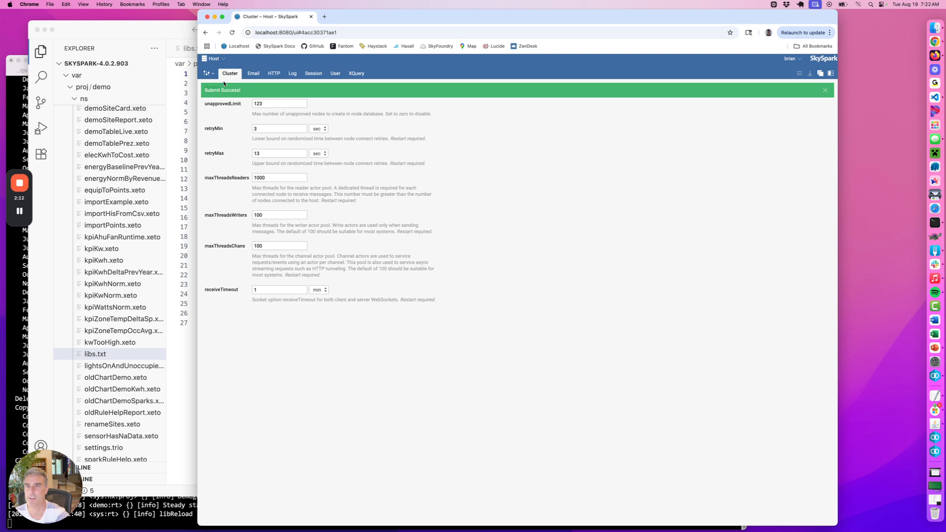
click(214, 58)
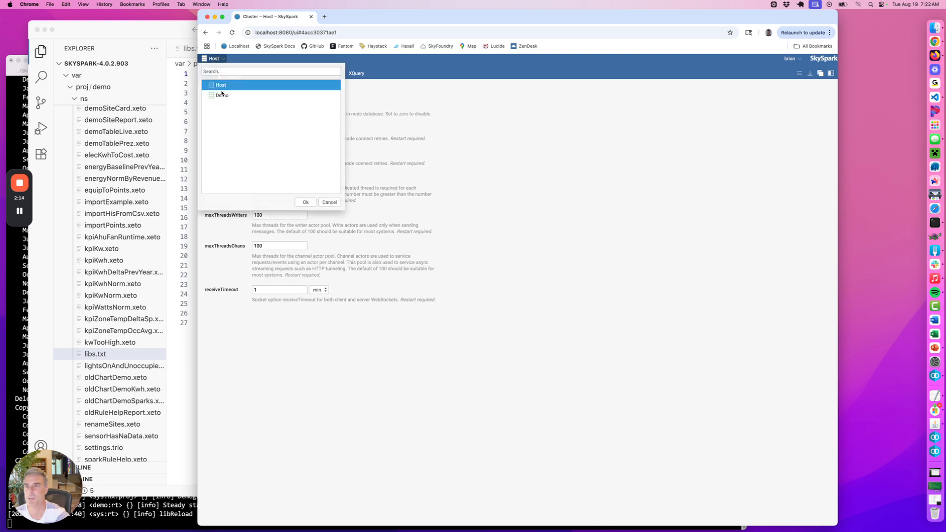
double_click(222, 95)
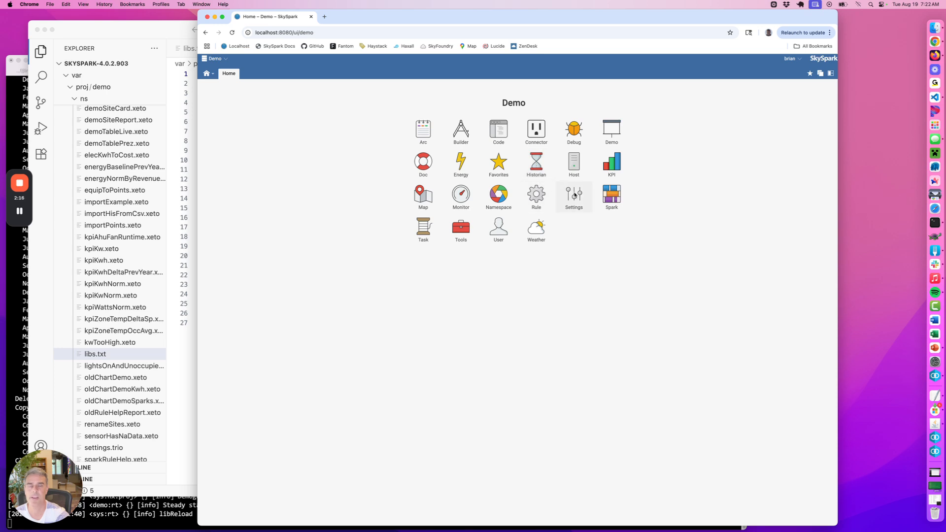
click(575, 196)
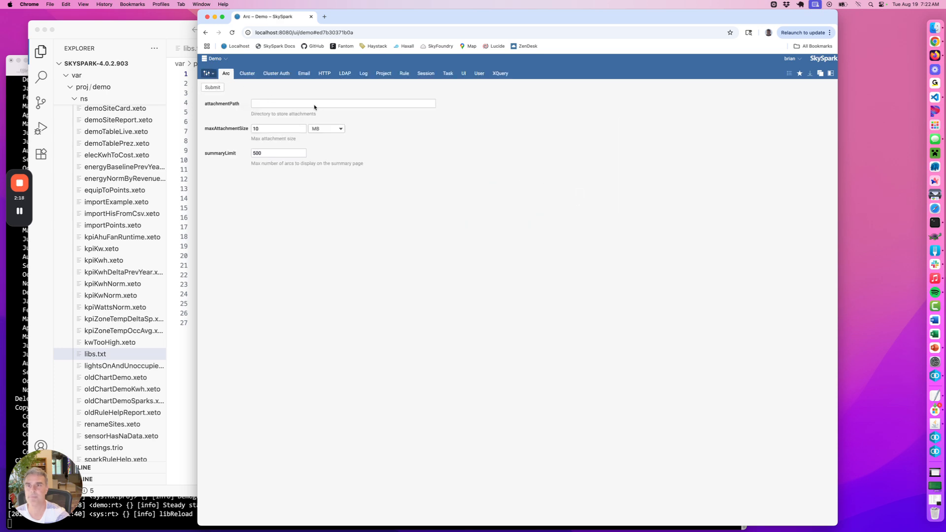
click(304, 144)
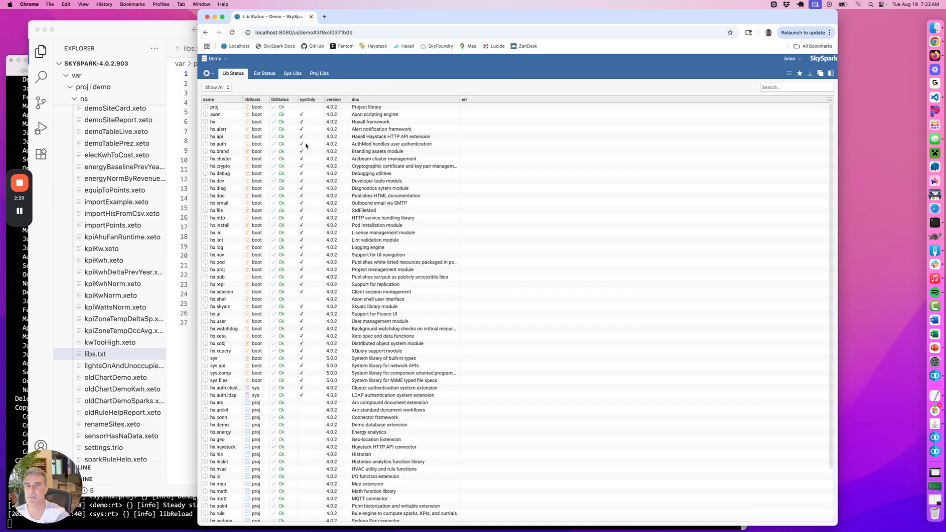
click(319, 74)
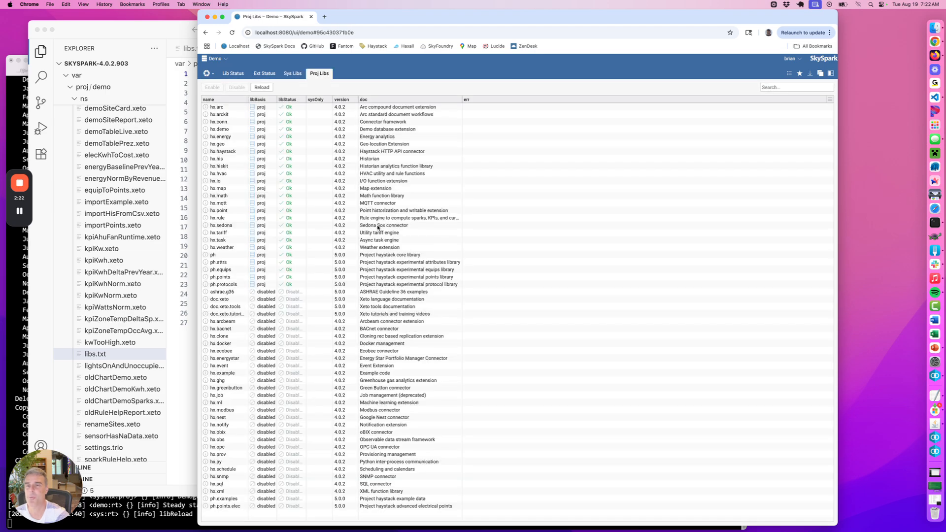
Enable the ashrae.g36 library for the Demo project and check the project's libs.txt in VS Code
click(230, 292)
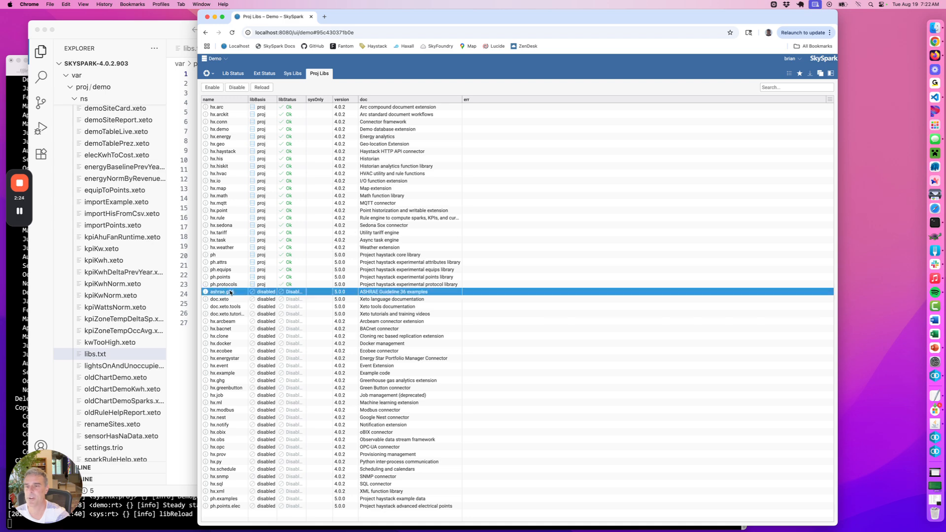
click(218, 87)
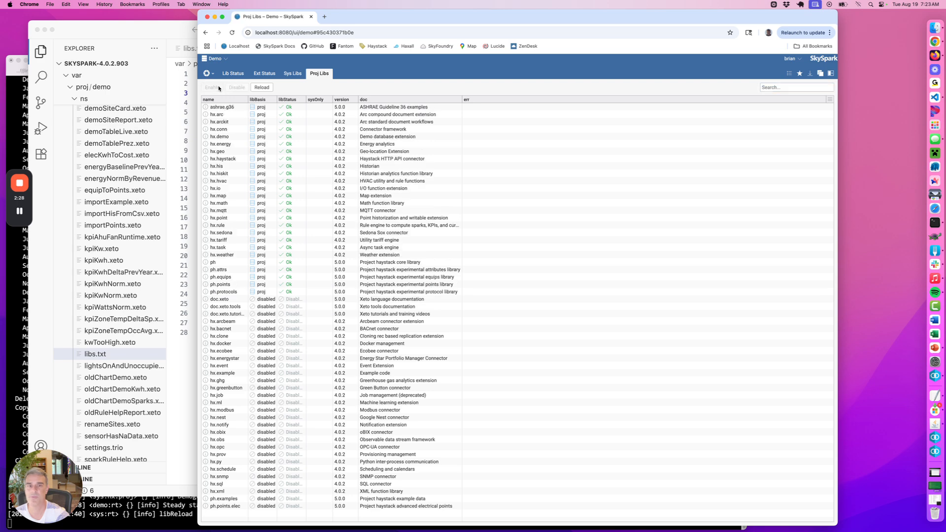
click(175, 59)
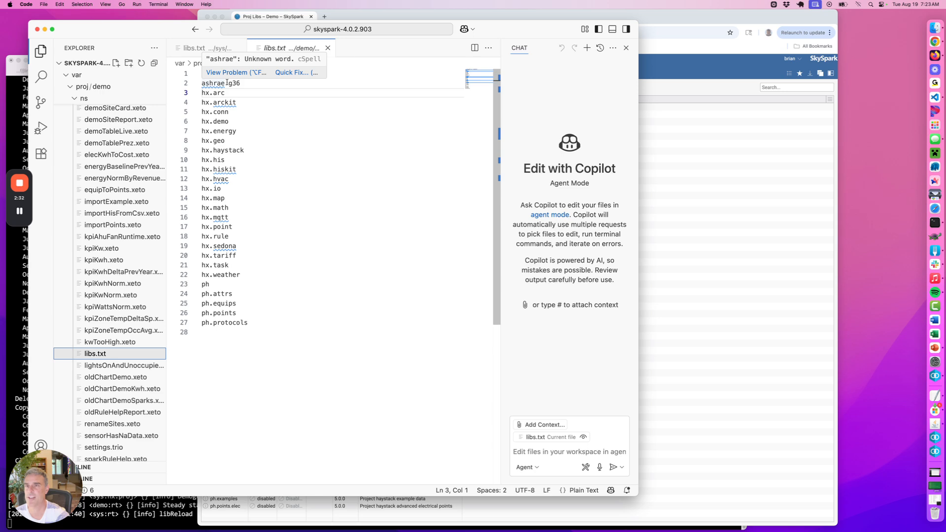
Switch to SkySpark and open the Arc settings of the Demo project
key(super+Tab)
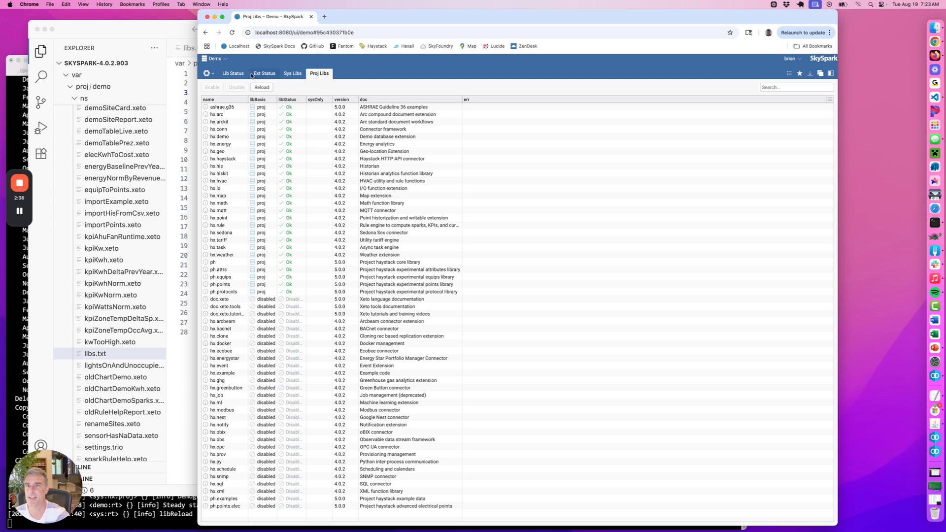
click(208, 73)
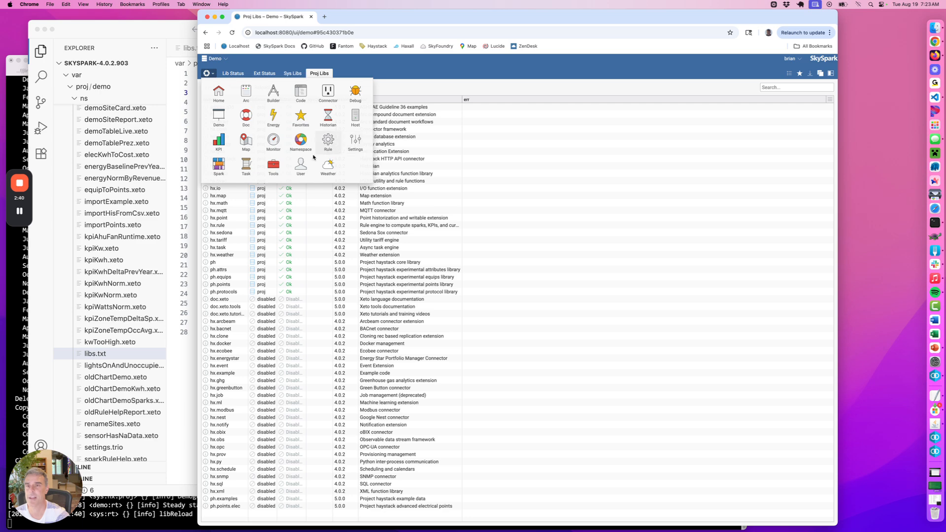
click(284, 170)
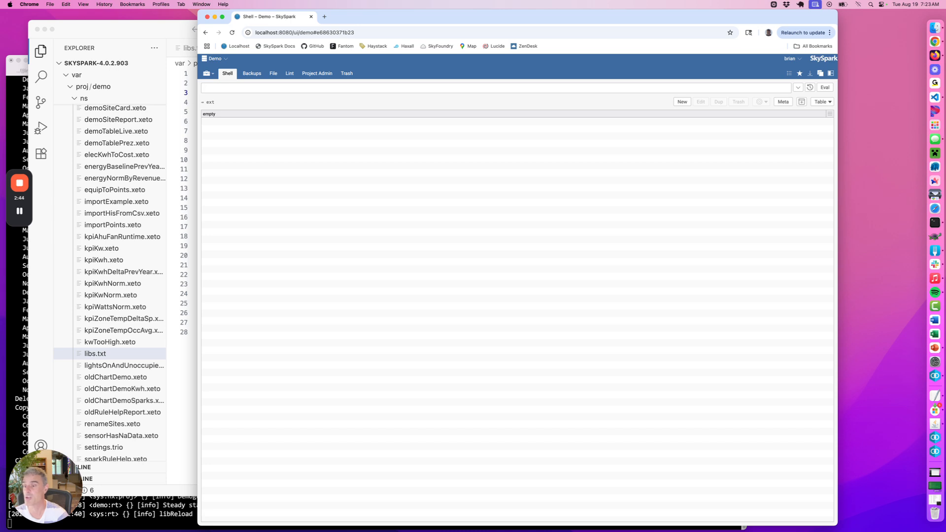
click(207, 73)
click(268, 175)
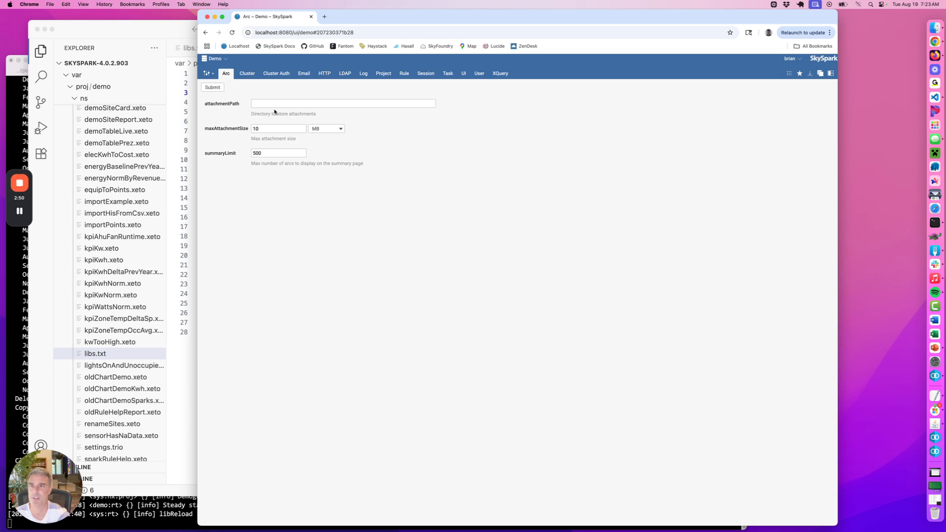
Set the Demo project's Arc maxAttachmentSize to 20 MB and submit the settings
double_click(265, 128)
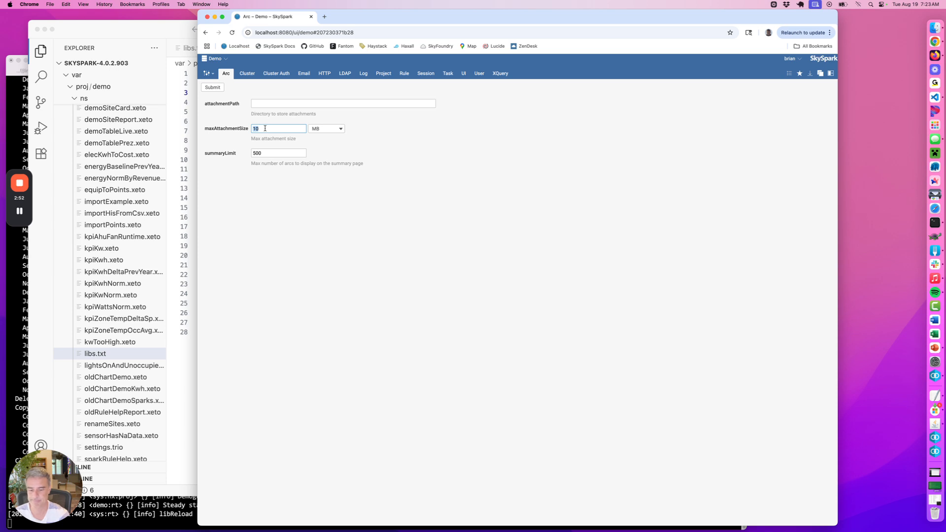
text(20)
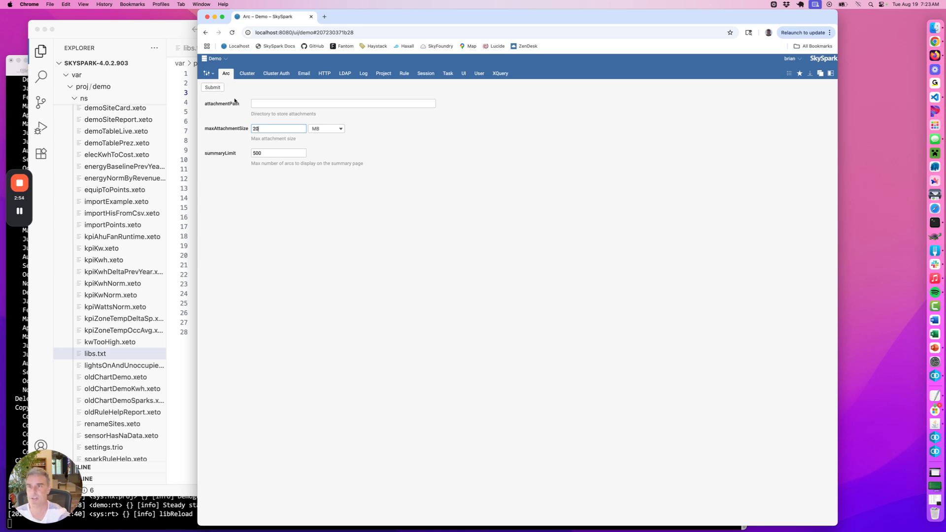
click(212, 87)
Switch to VS Code, check the maxAttachmentSize entry in the demo project's settings.trio, and return to its libs.txt
click(113, 353)
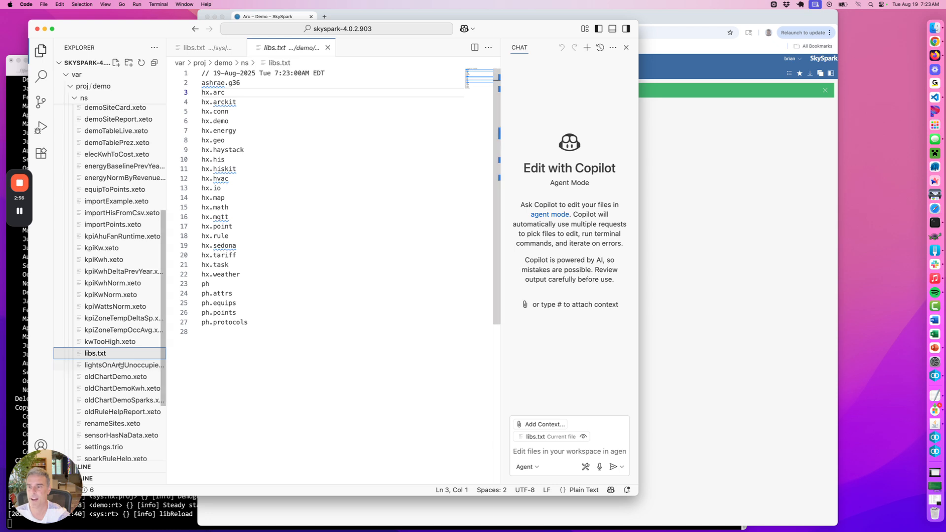
click(104, 447)
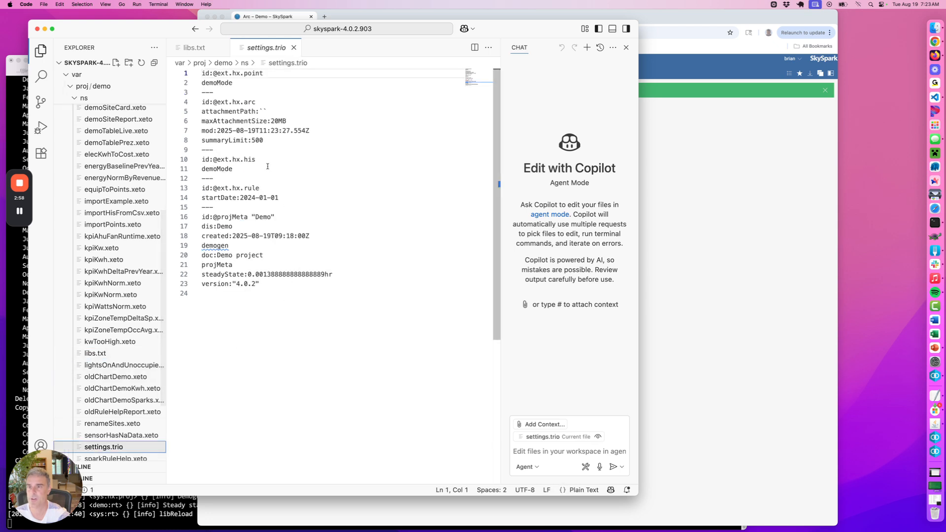
triple_click(272, 121)
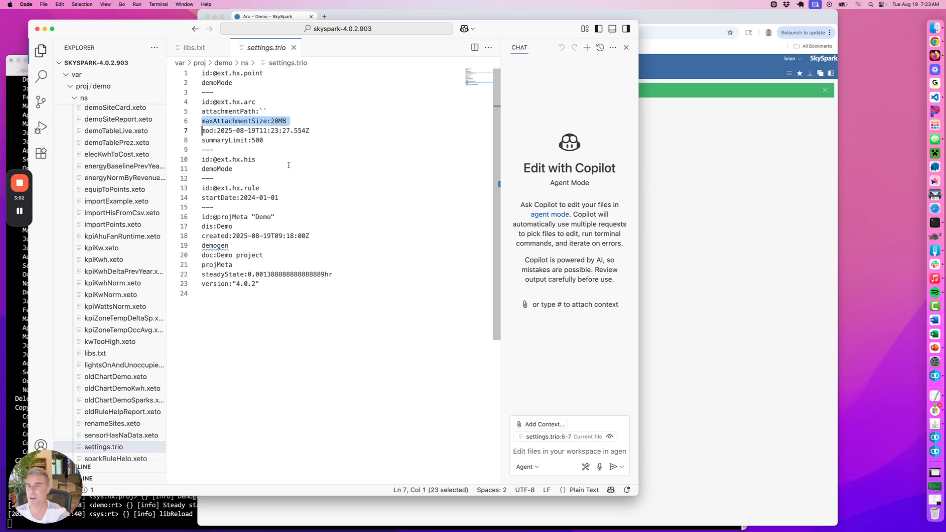
click(288, 165)
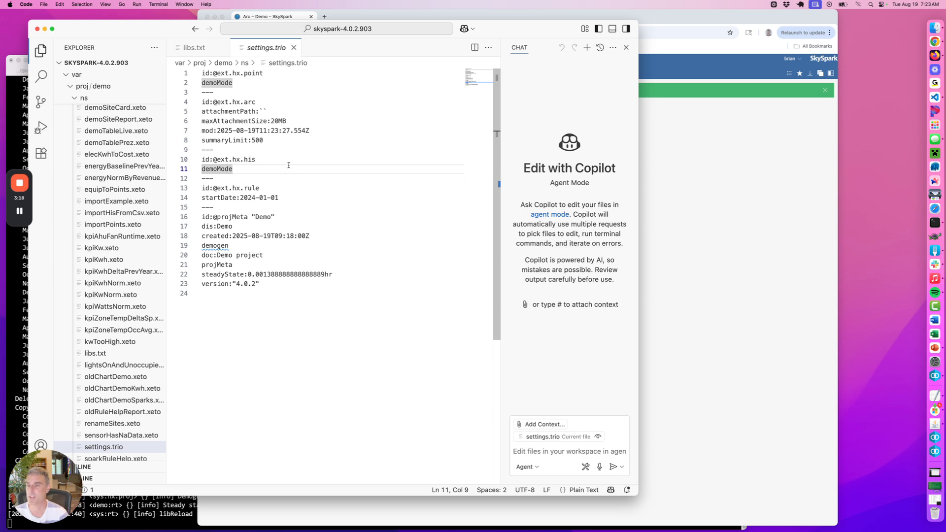
click(95, 353)
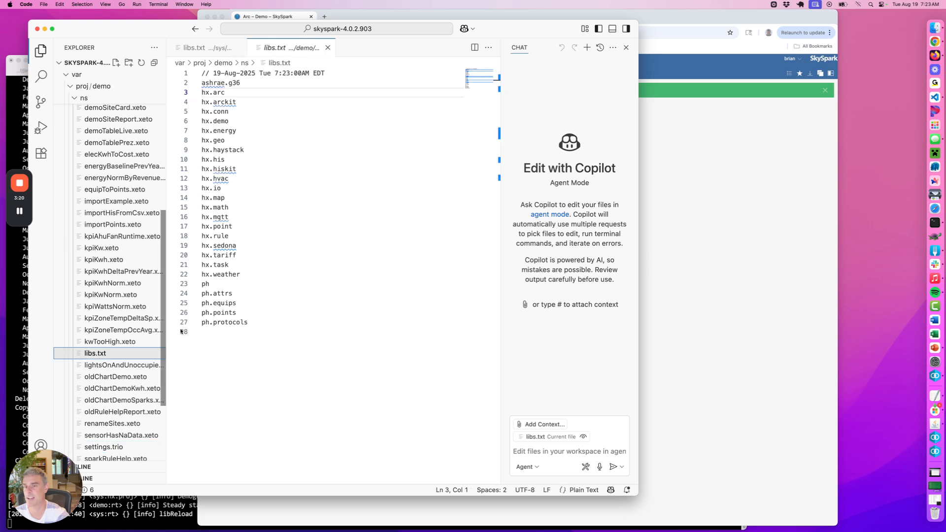